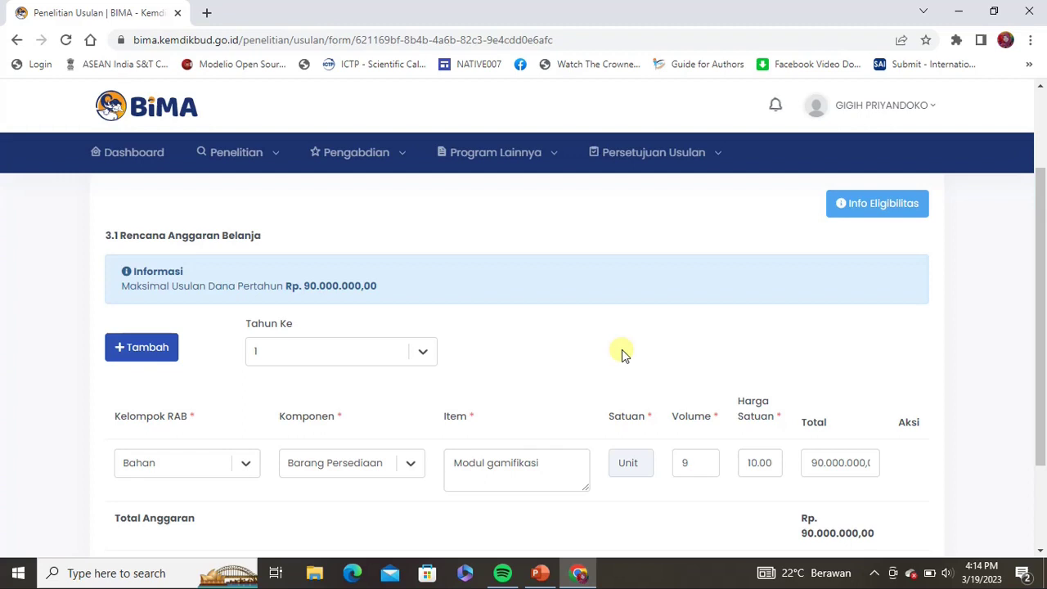
- Examine the year 1 budget plan entry and the choices offered for its Kelompok RAB
{"action": "scroll", "coordinate": [622, 353], "scroll_direction": "down", "scroll_amount": 1}
{"action": "scroll", "coordinate": [622, 353], "scroll_direction": "down", "scroll_amount": 2}
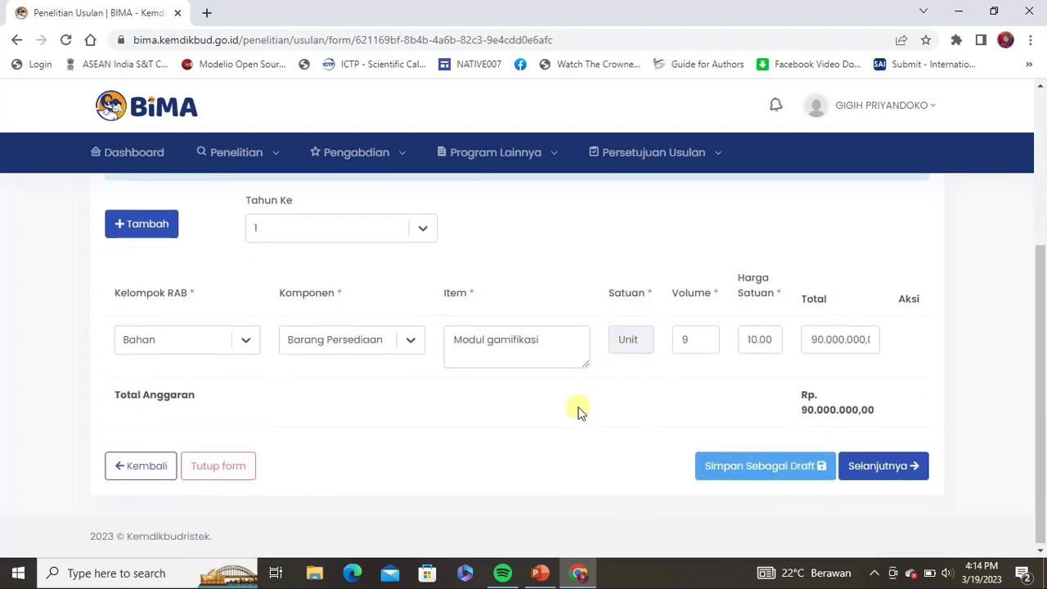
{"action": "scroll", "coordinate": [578, 411], "scroll_direction": "down", "scroll_amount": 1}
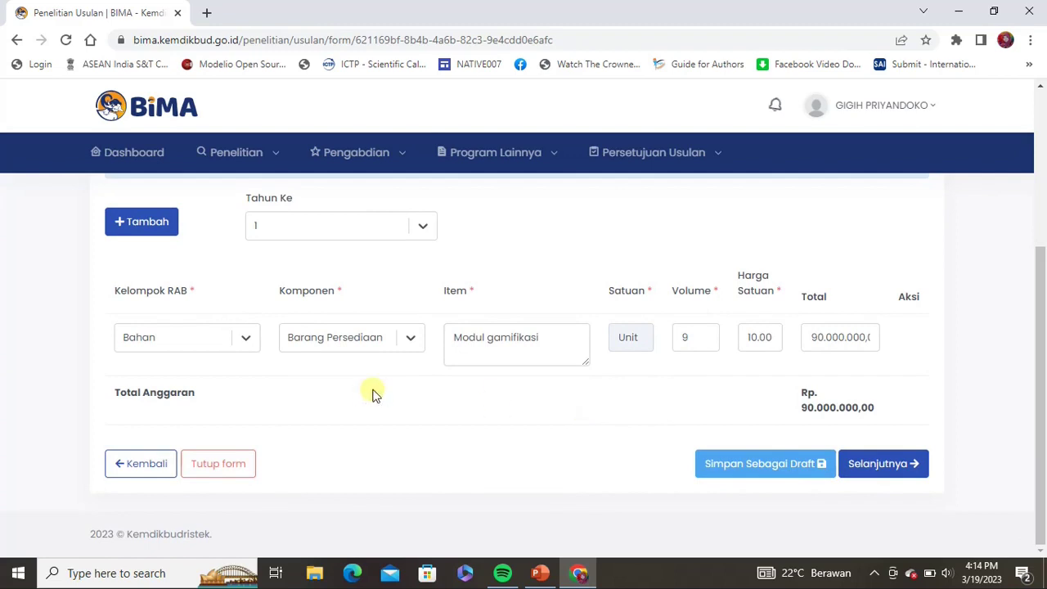
{"action": "scroll", "coordinate": [519, 283], "scroll_direction": "up", "scroll_amount": 1}
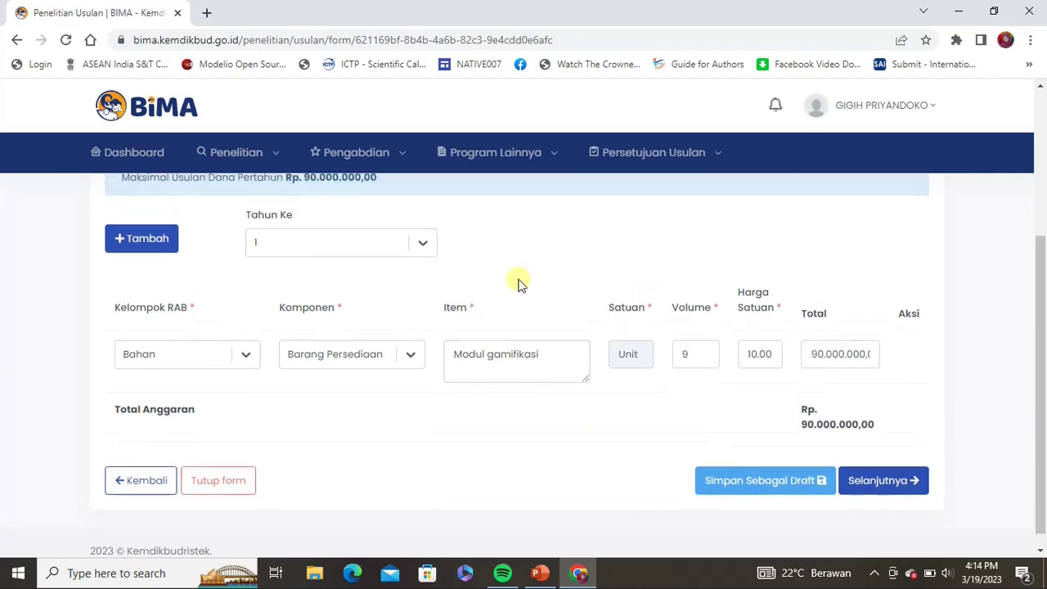
{"action": "scroll", "coordinate": [519, 283], "scroll_direction": "down", "scroll_amount": 1}
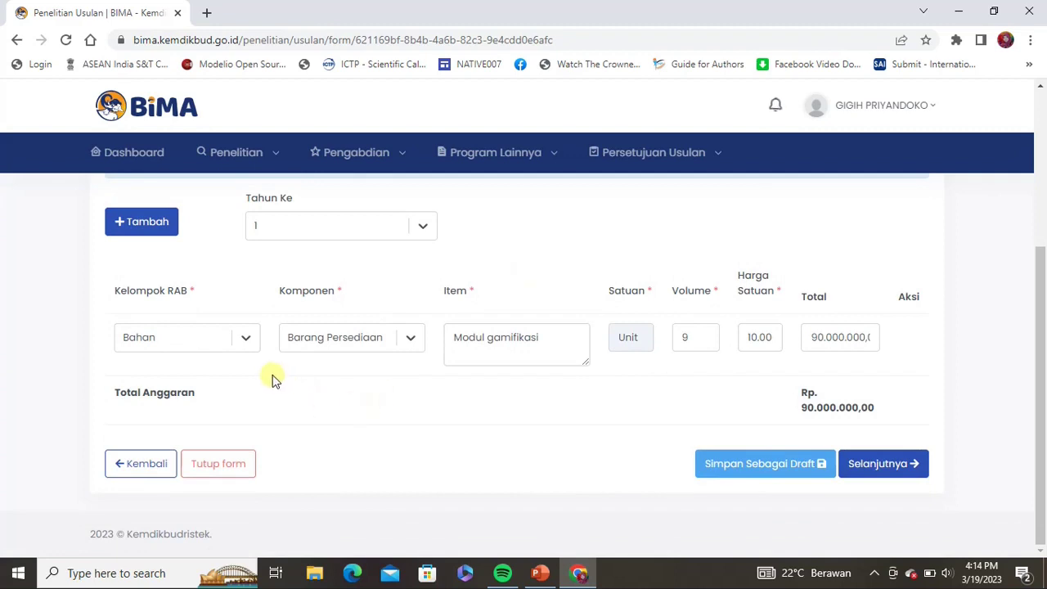
{"action": "left_click", "coordinate": [248, 347]}
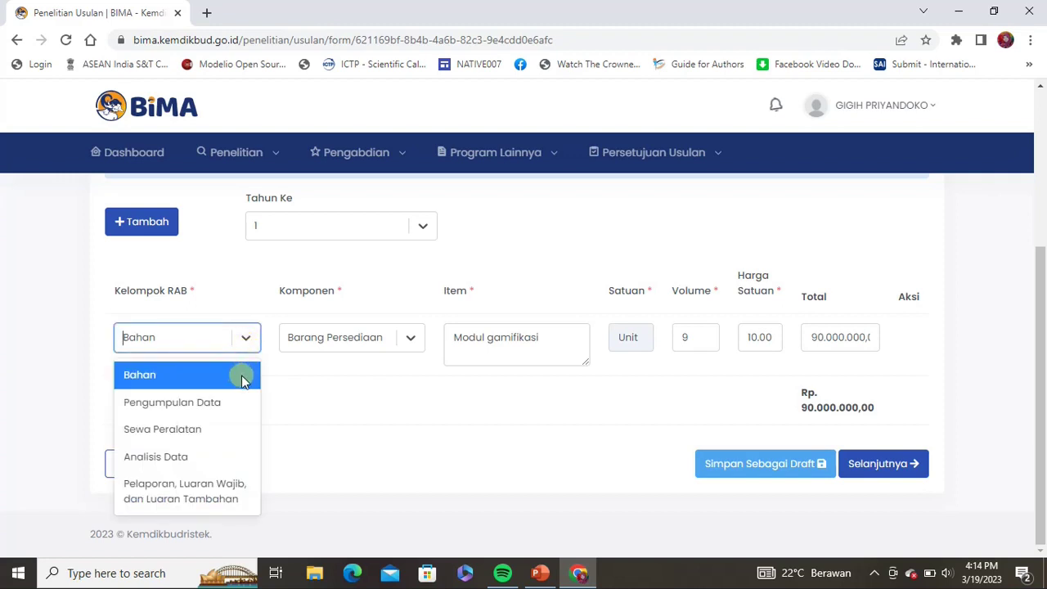
{"action": "left_click", "coordinate": [310, 404]}
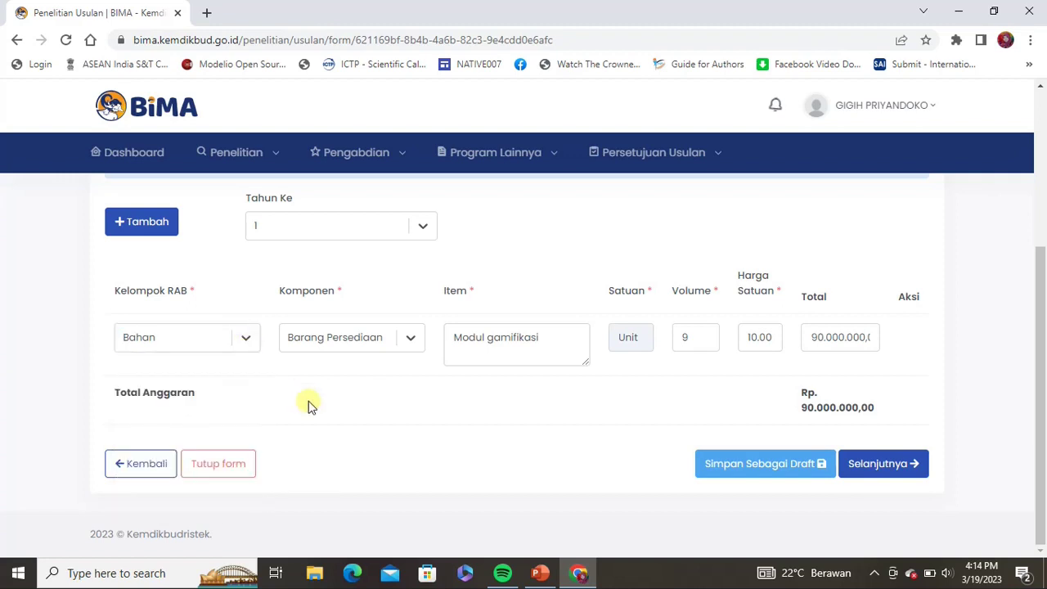
- Choose Bahan as the Kelompok RAB of the budget row and check which Komponen options it offers
{"action": "left_click", "coordinate": [248, 341]}
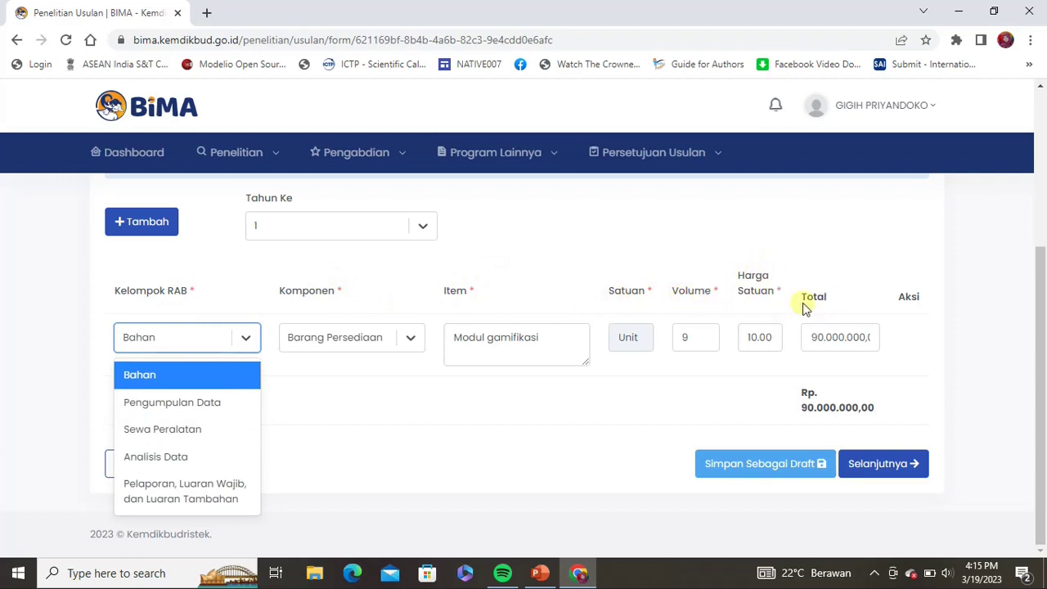
{"action": "left_click", "coordinate": [163, 376]}
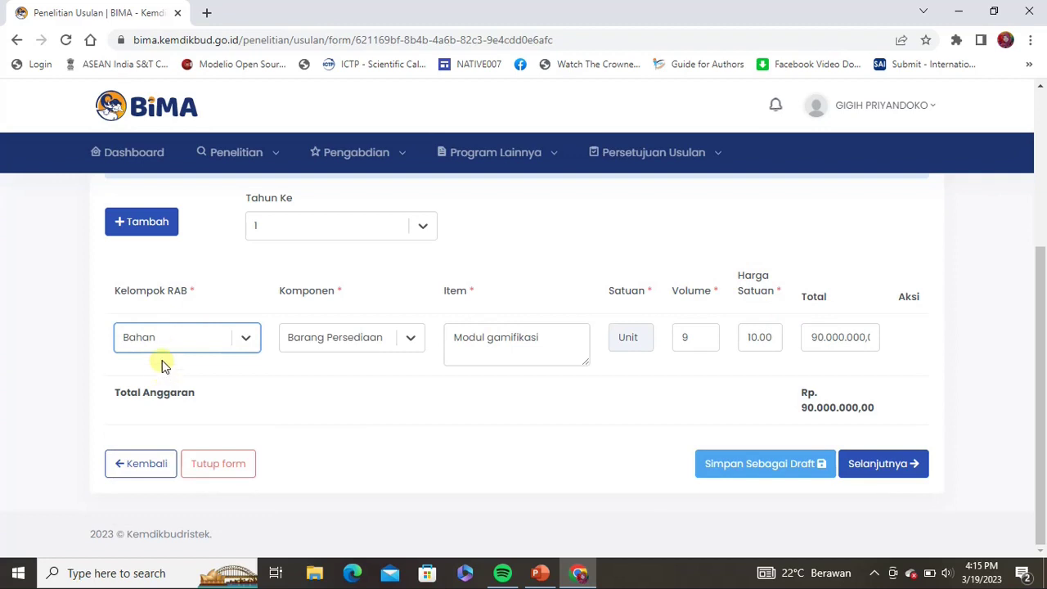
{"action": "left_click", "coordinate": [411, 341]}
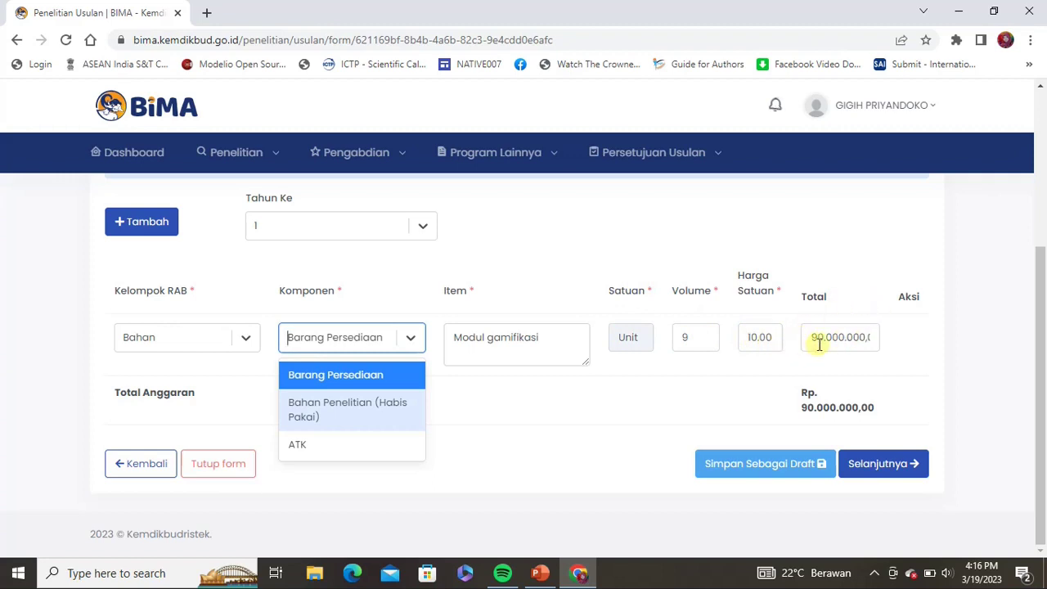
{"action": "left_click", "coordinate": [497, 422]}
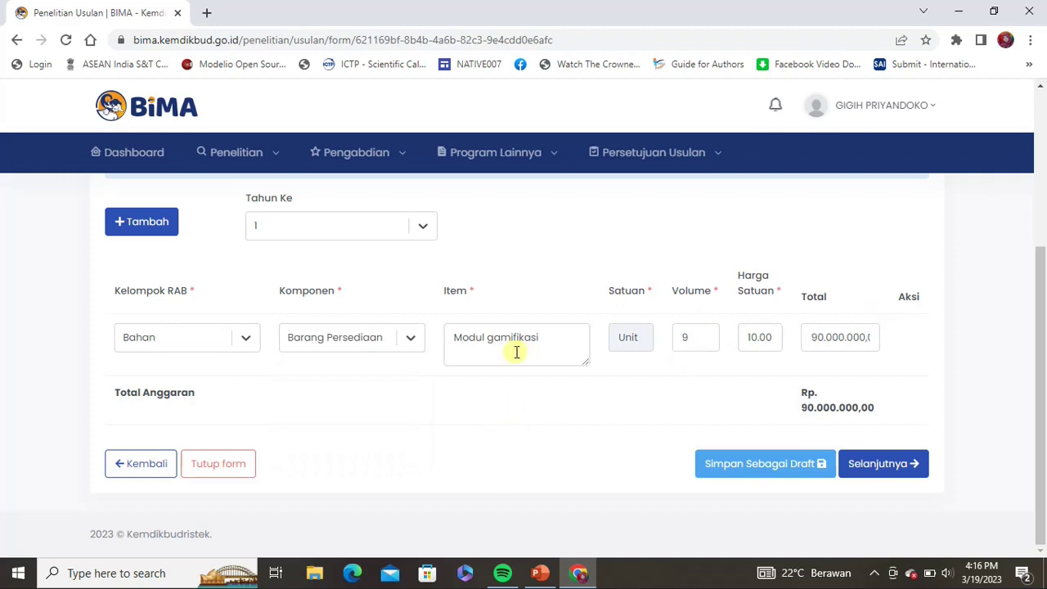
- Set the budget row's Kelompok RAB to Pengumpulan Data and look through its full list of Komponen options
{"action": "left_click", "coordinate": [247, 337]}
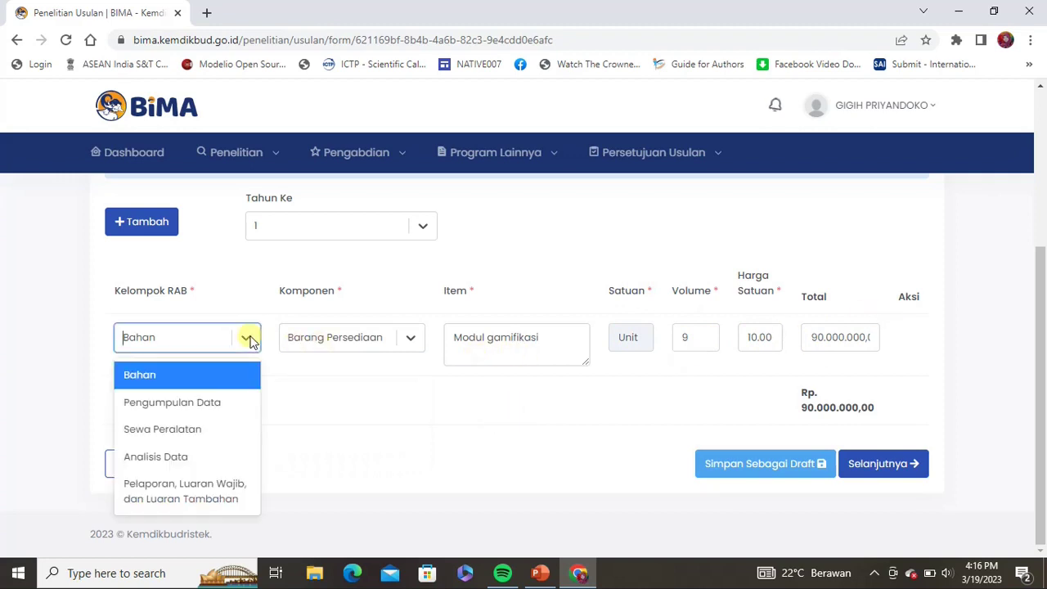
{"action": "left_click", "coordinate": [197, 404]}
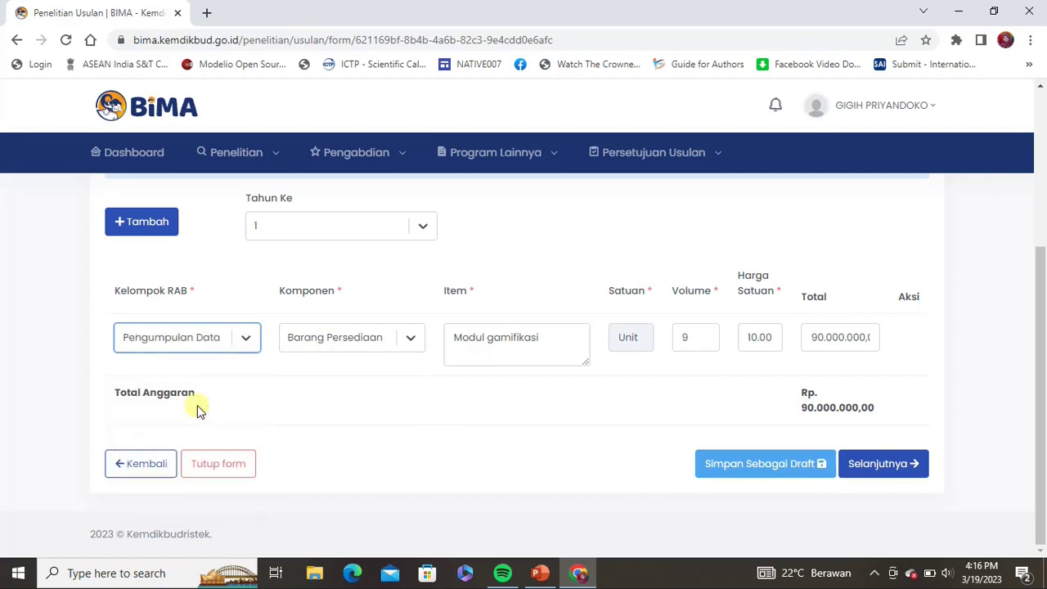
{"action": "left_click", "coordinate": [412, 339]}
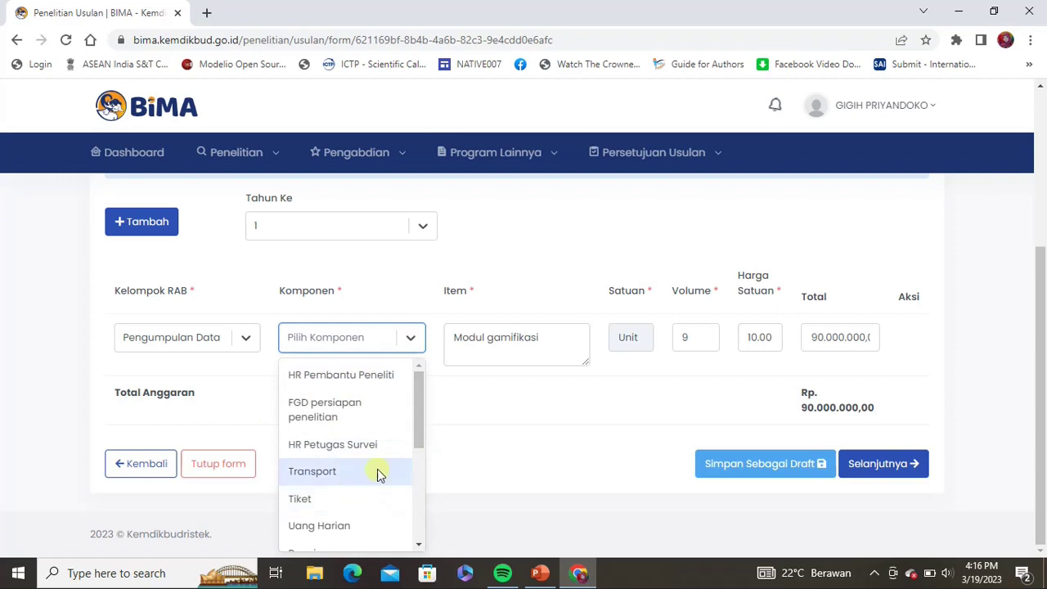
{"action": "left_click_drag", "start_coordinate": [423, 425], "coordinate": [417, 496]}
{"action": "left_click", "coordinate": [421, 365]}
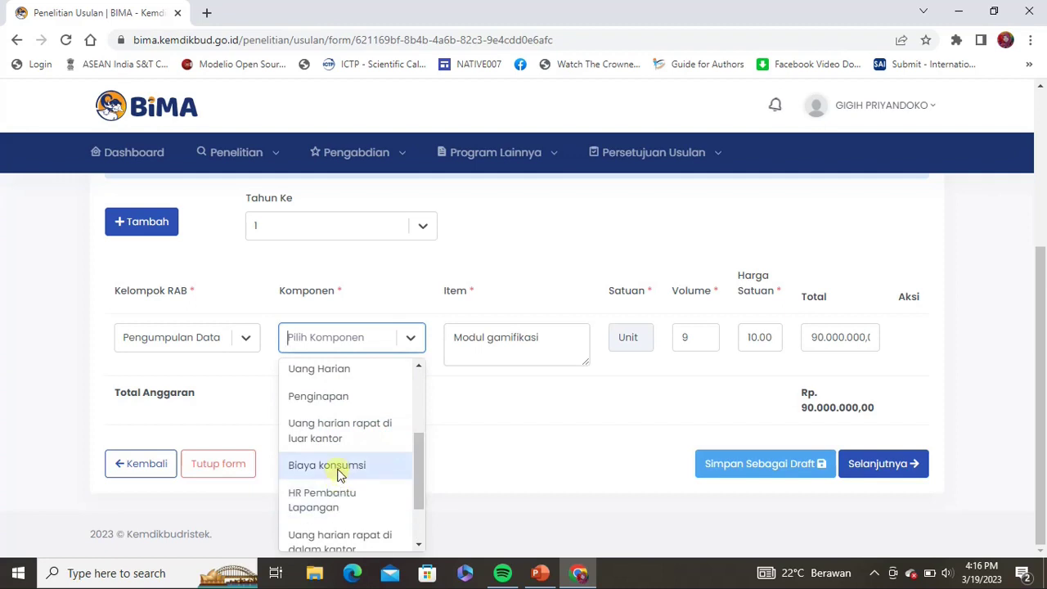
{"action": "left_click", "coordinate": [419, 545]}
{"action": "left_click", "coordinate": [419, 544]}
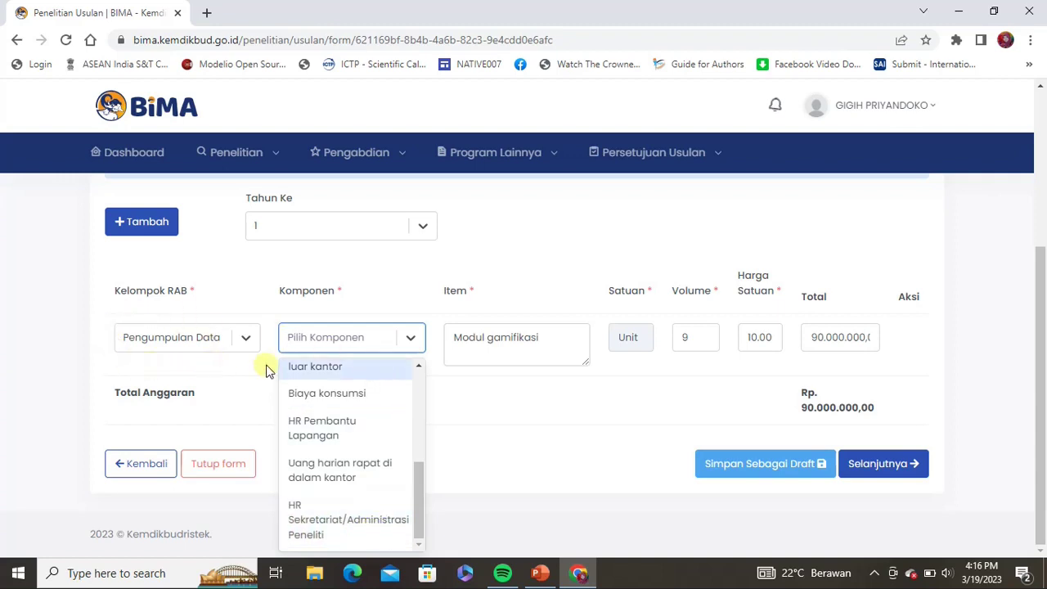
{"action": "left_click_drag", "start_coordinate": [418, 484], "coordinate": [418, 396]}
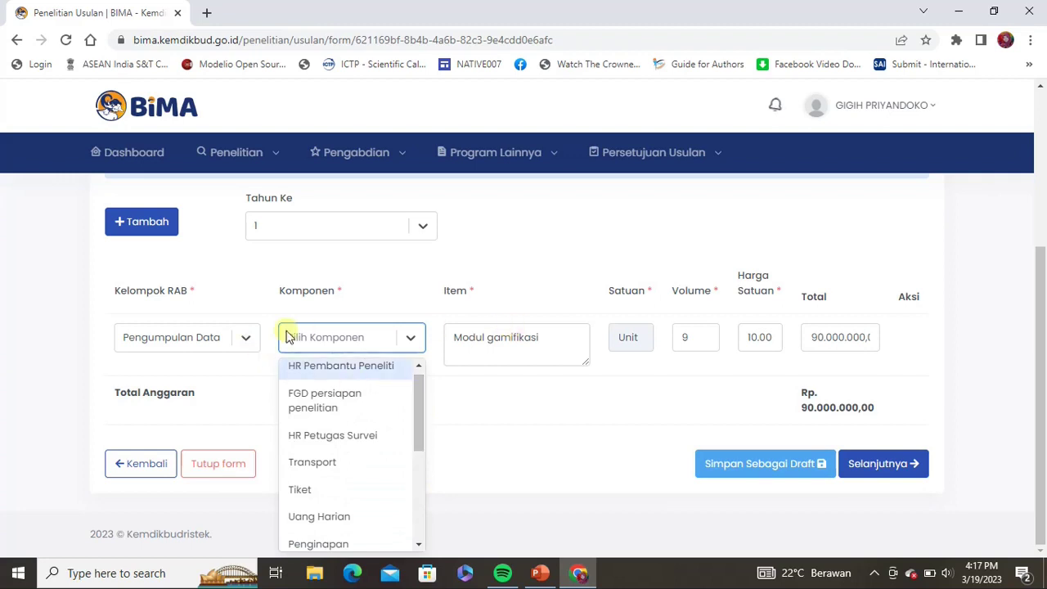
- Set the budget row's Kelompok RAB to Sewa Peralatan and view its Komponen options
{"action": "left_click", "coordinate": [247, 341]}
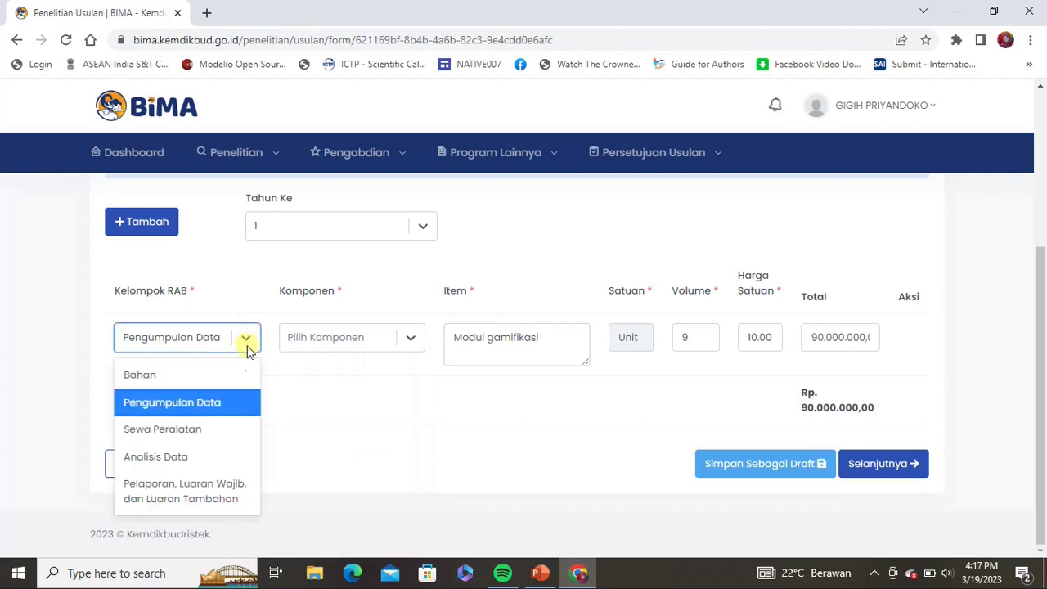
{"action": "left_click", "coordinate": [198, 438]}
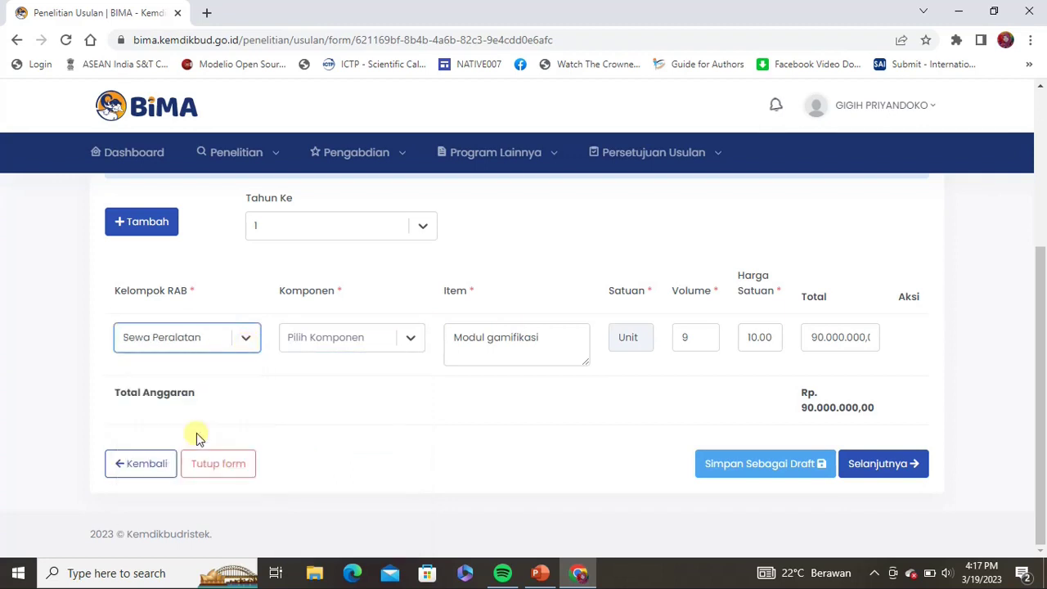
{"action": "left_click", "coordinate": [342, 345]}
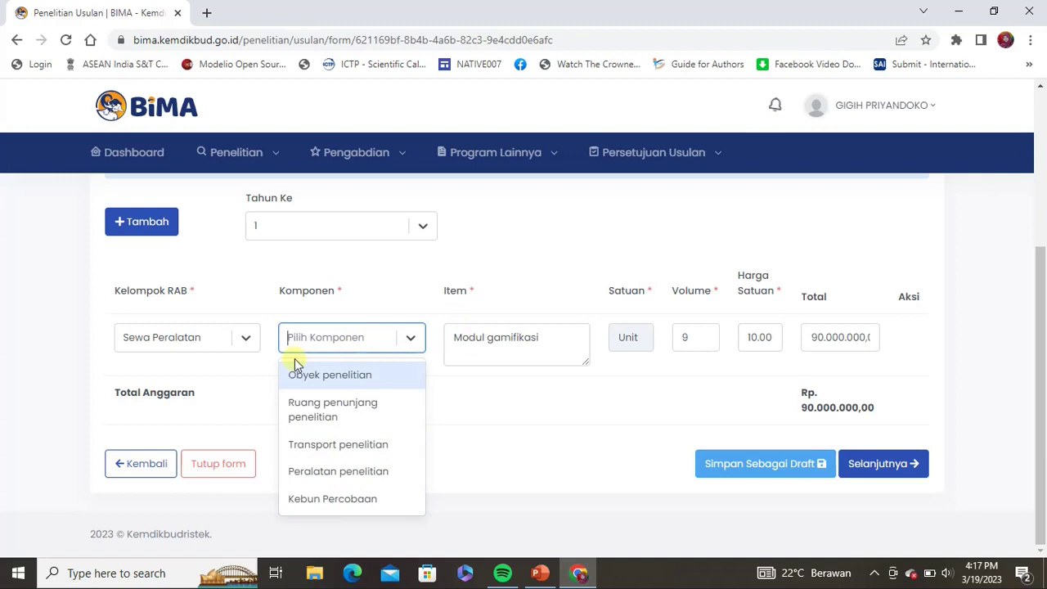
- Switch the budget row's Kelompok RAB to Analisis Data and review all of its Komponen options
{"action": "left_click", "coordinate": [247, 344]}
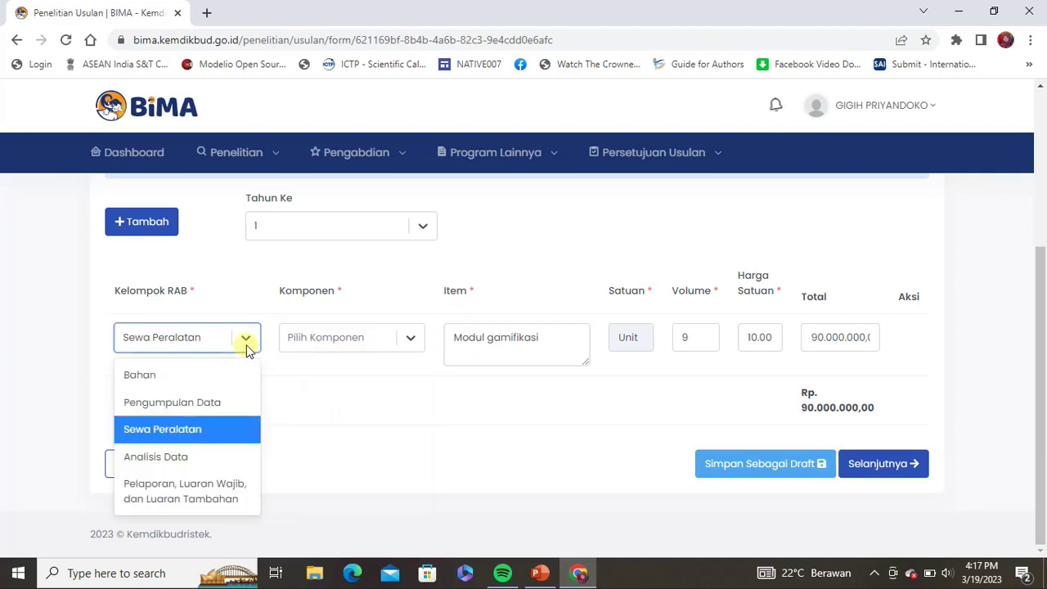
{"action": "left_click", "coordinate": [193, 455]}
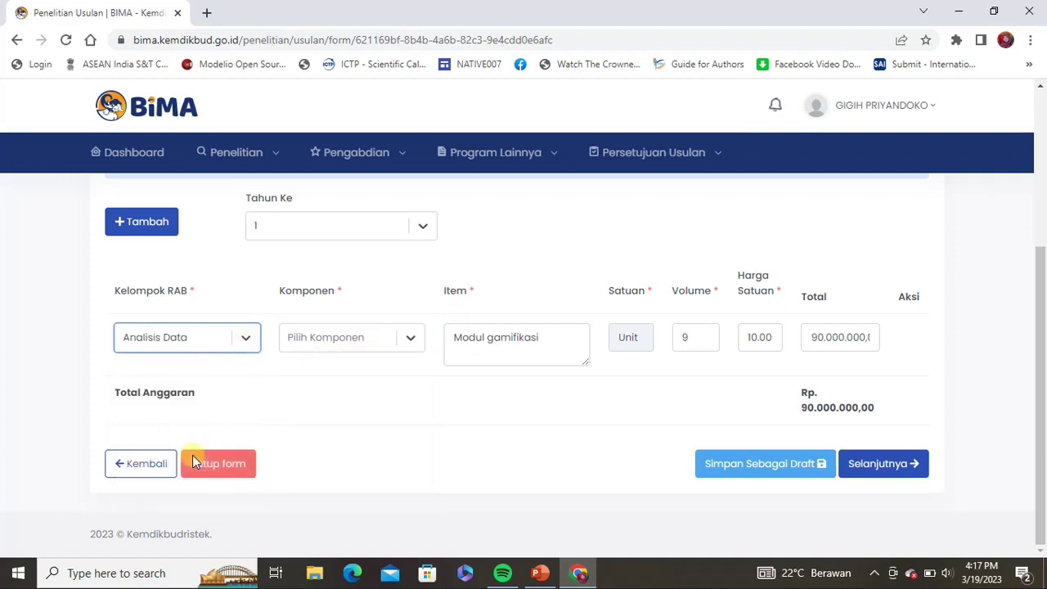
{"action": "left_click", "coordinate": [413, 342]}
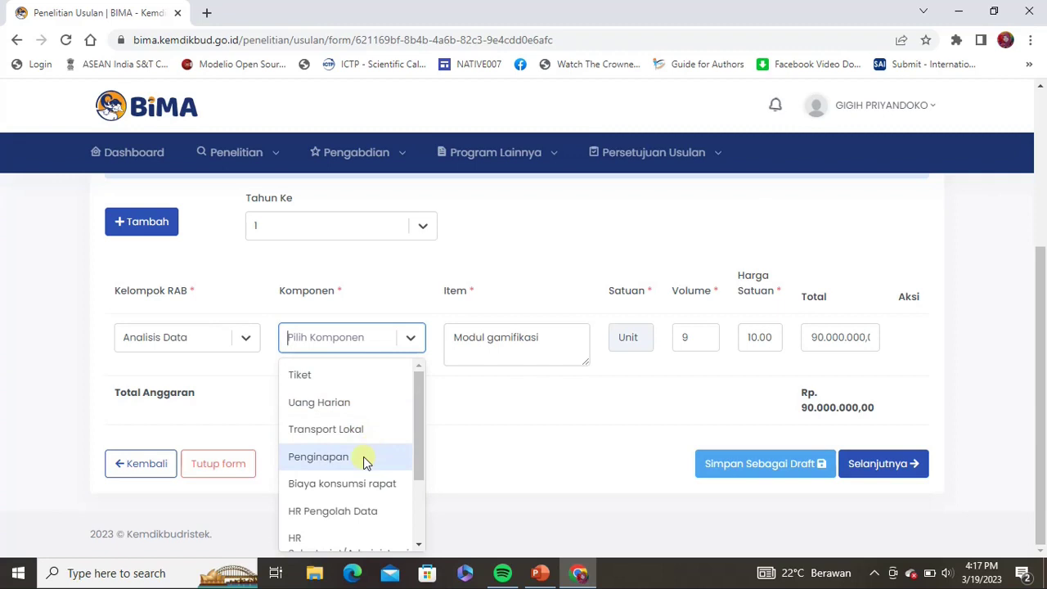
{"action": "left_click_drag", "start_coordinate": [418, 463], "coordinate": [415, 533]}
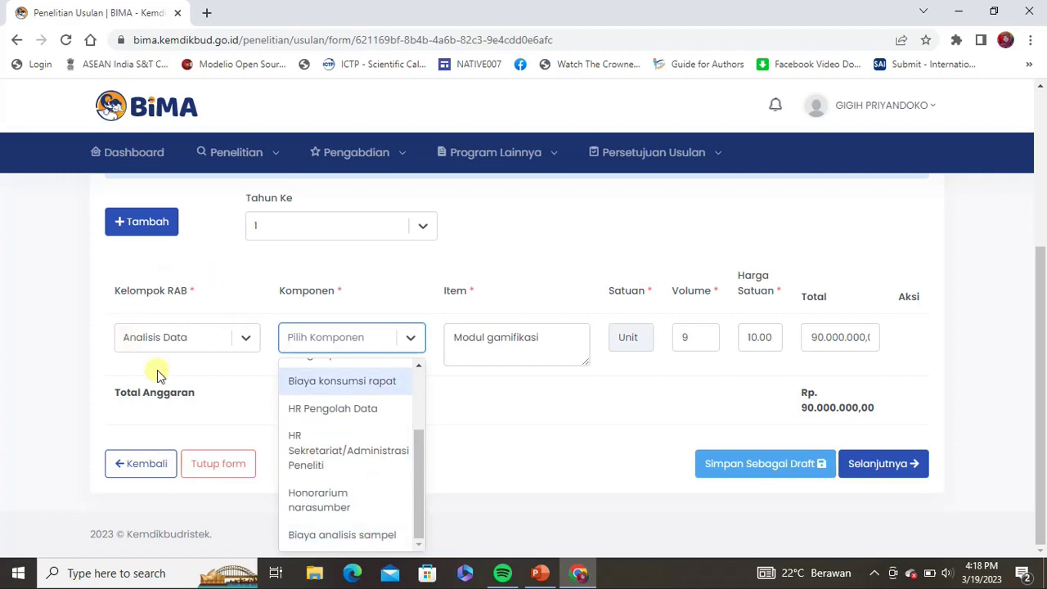
{"action": "left_click_drag", "start_coordinate": [415, 442], "coordinate": [414, 483]}
- Set the Kelompok RAB to Pelaporan, Luaran Wajib, dan Luaran Tambahan and go through its Komponen options without picking one
{"action": "left_click", "coordinate": [249, 343]}
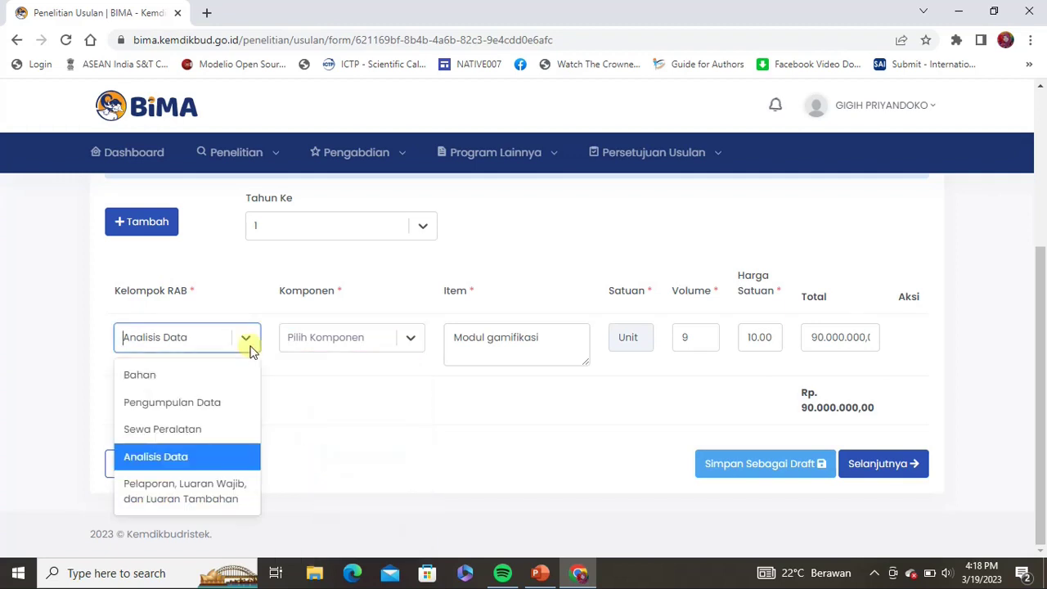
{"action": "left_click", "coordinate": [195, 499]}
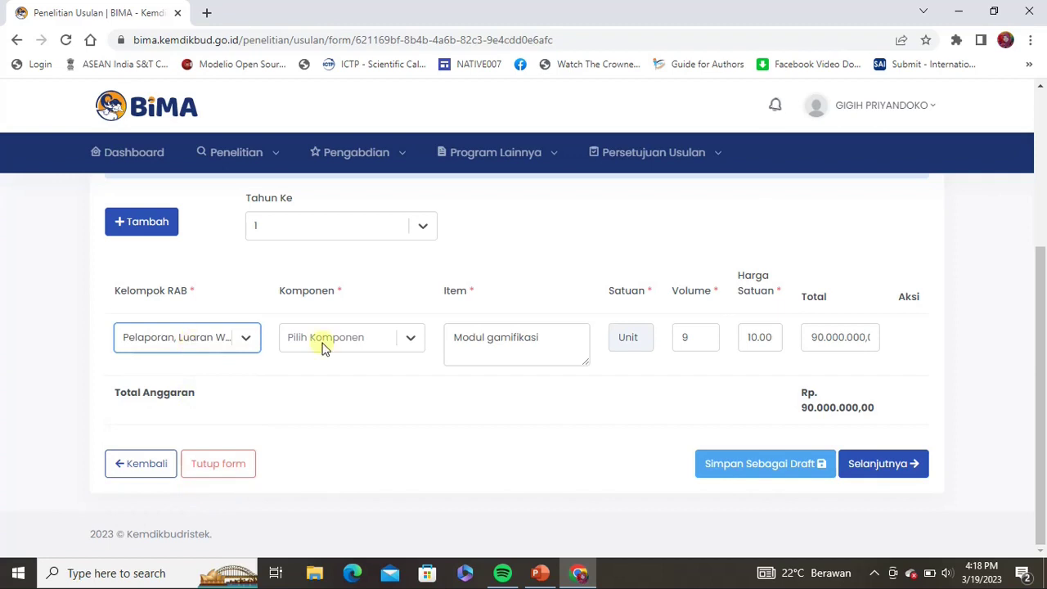
{"action": "left_click", "coordinate": [411, 342]}
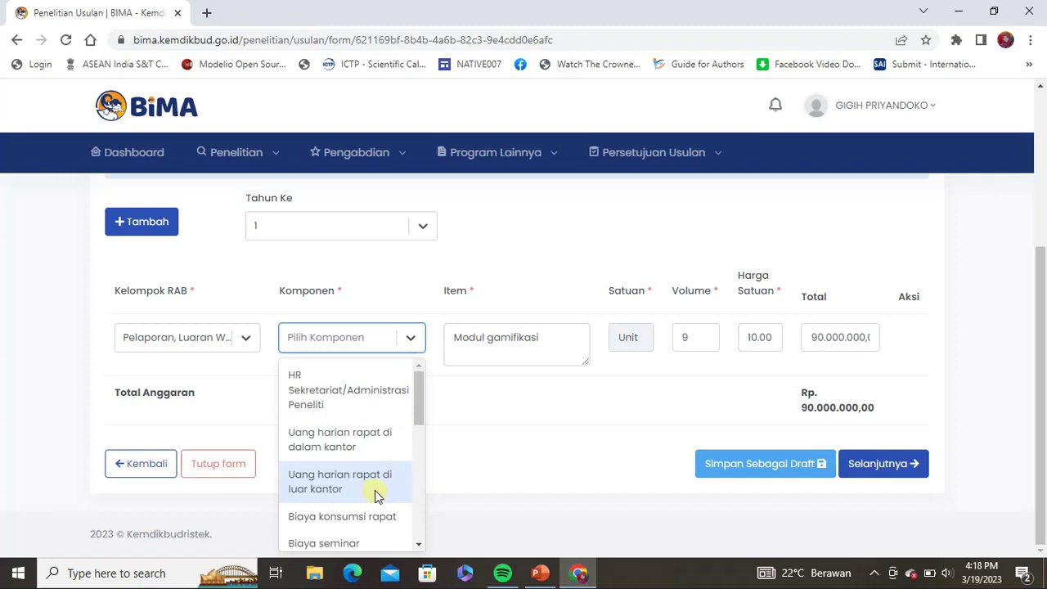
{"action": "scroll", "coordinate": [420, 438], "scroll_direction": "down", "scroll_amount": 2}
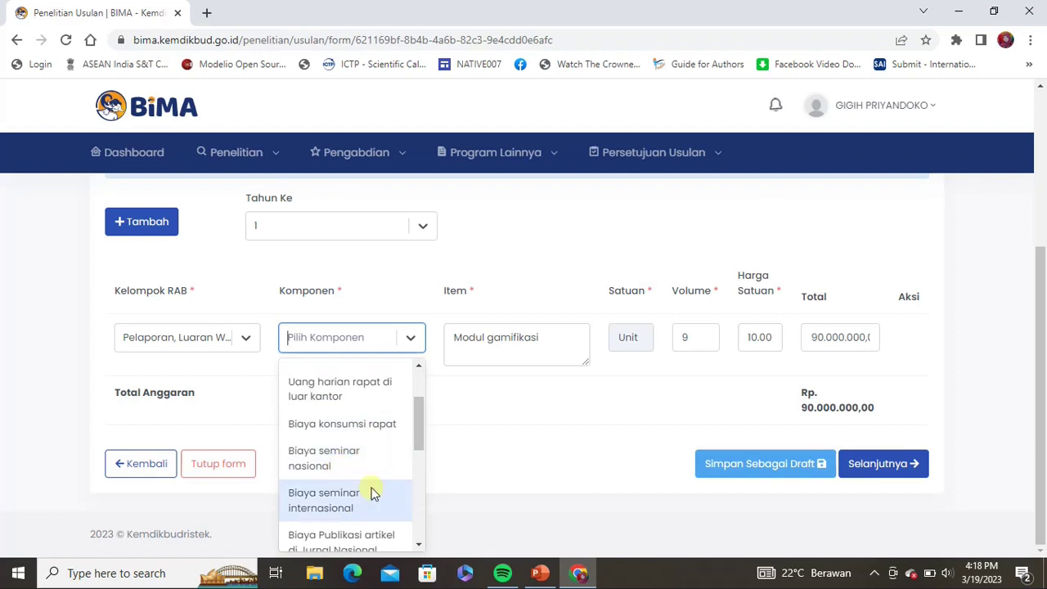
{"action": "left_click_drag", "start_coordinate": [421, 440], "coordinate": [416, 484]}
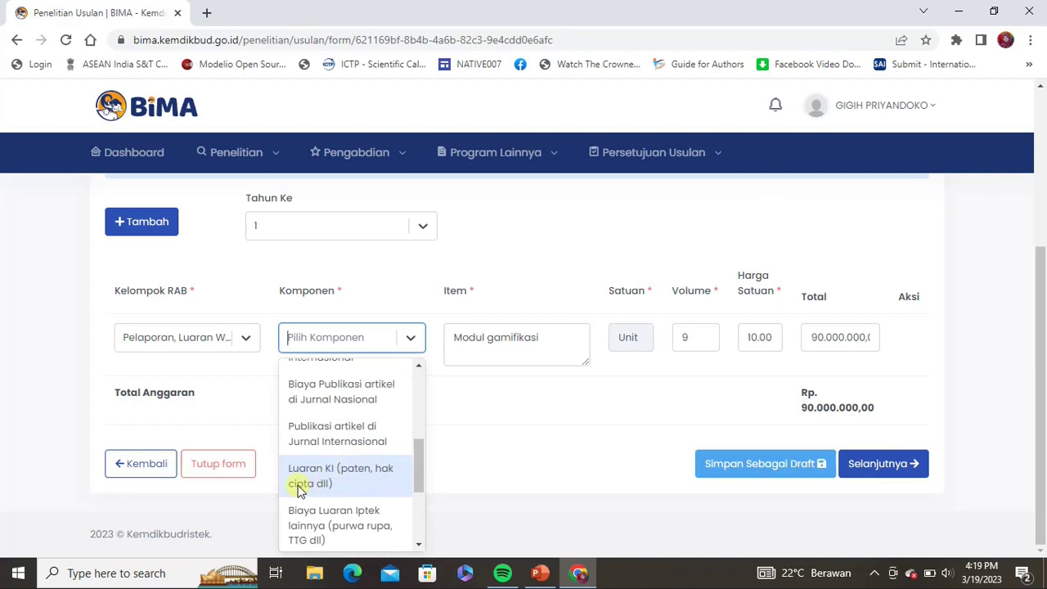
{"action": "left_click_drag", "start_coordinate": [425, 484], "coordinate": [422, 509]}
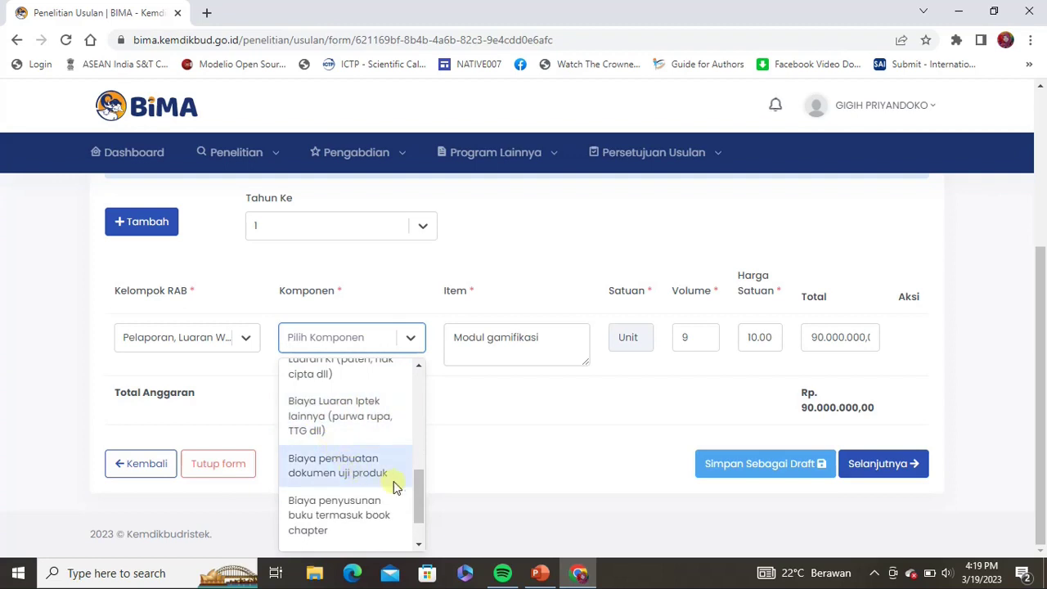
{"action": "scroll", "coordinate": [418, 487], "scroll_direction": "down", "scroll_amount": 1}
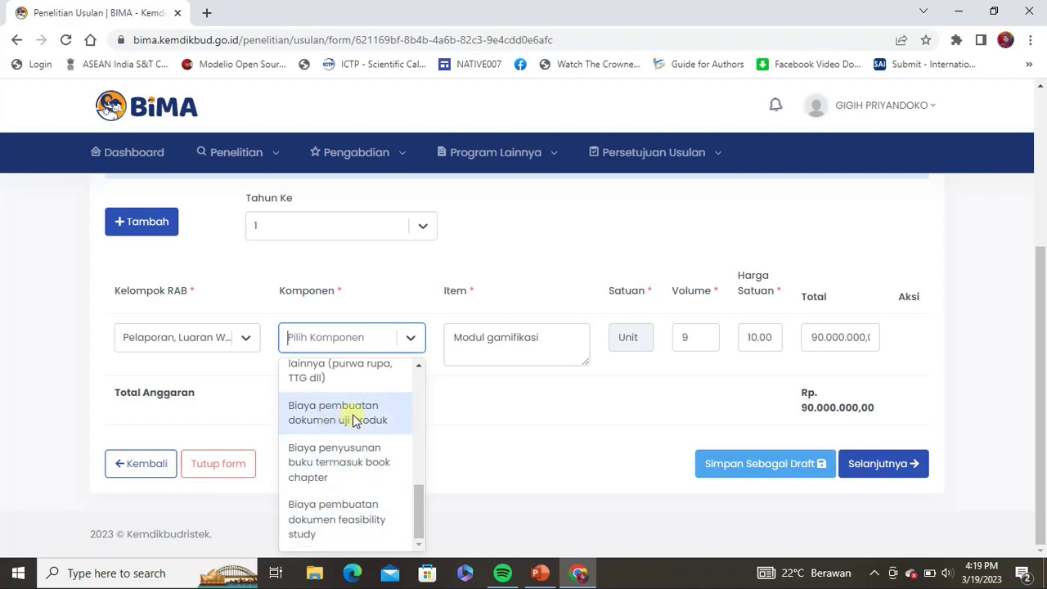
{"action": "left_click", "coordinate": [419, 365]}
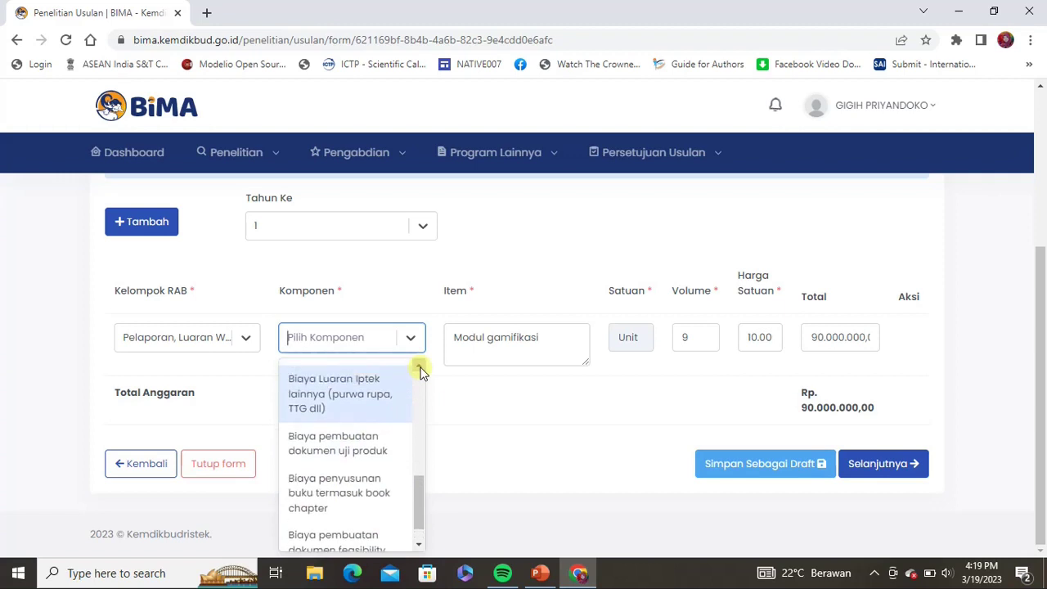
{"action": "left_click", "coordinate": [419, 368]}
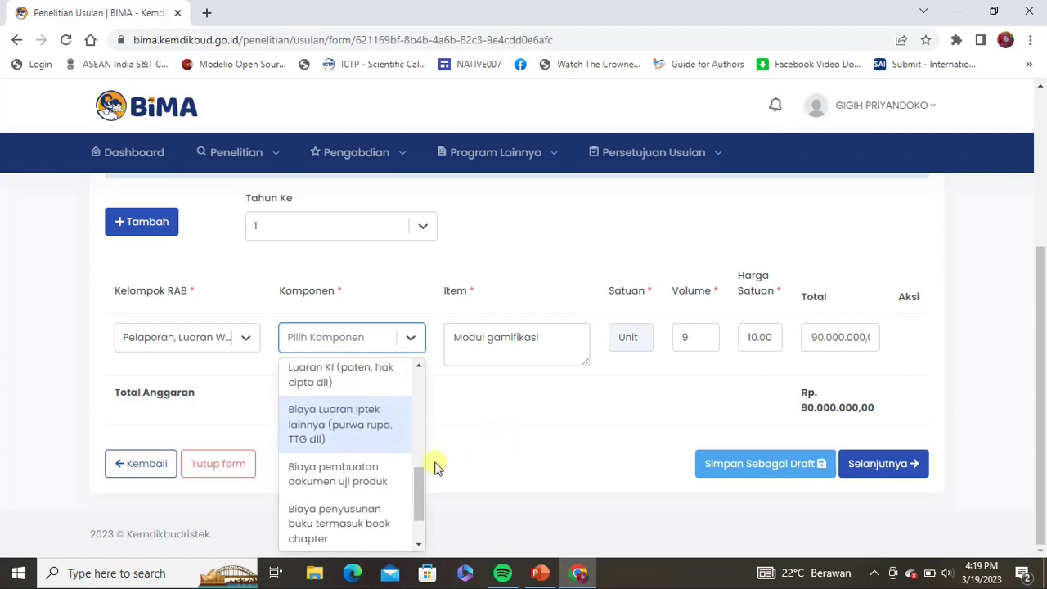
{"action": "scroll", "coordinate": [419, 505], "scroll_direction": "down", "scroll_amount": 1}
{"action": "scroll", "coordinate": [420, 504], "scroll_direction": "down", "scroll_amount": 1}
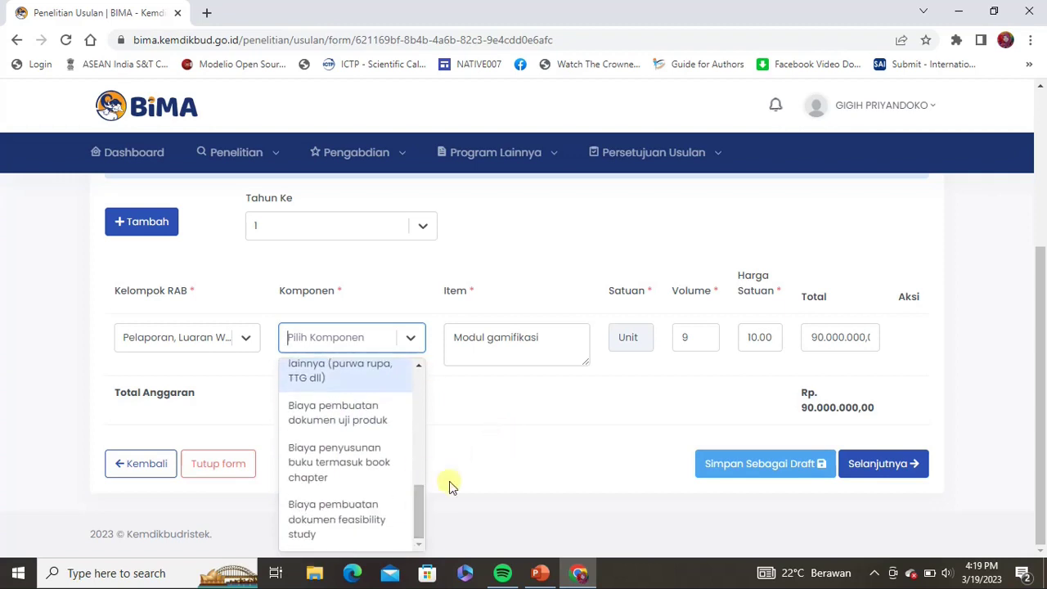
{"action": "left_click", "coordinate": [478, 460]}
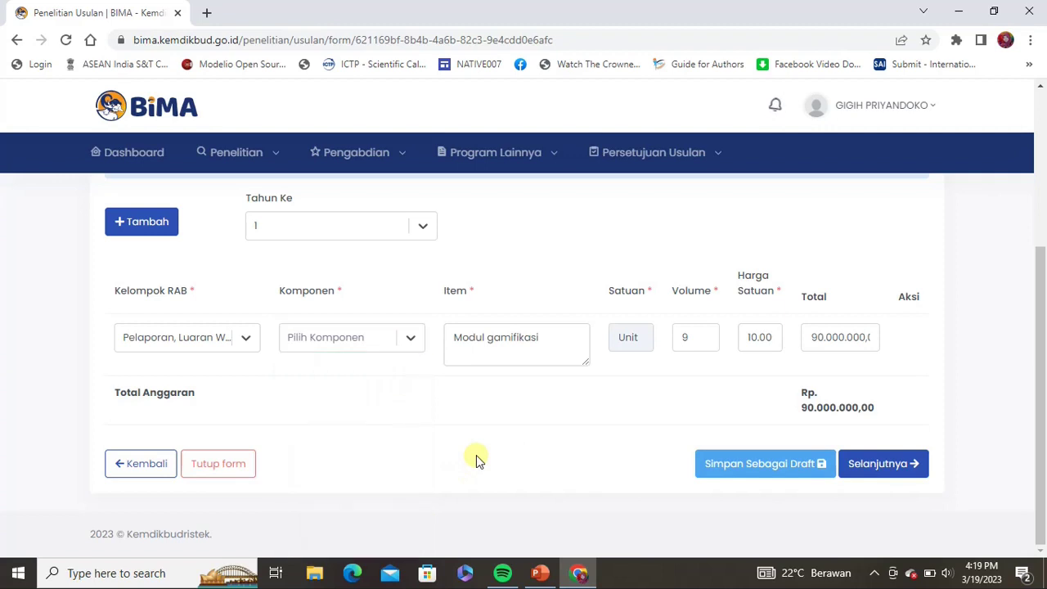